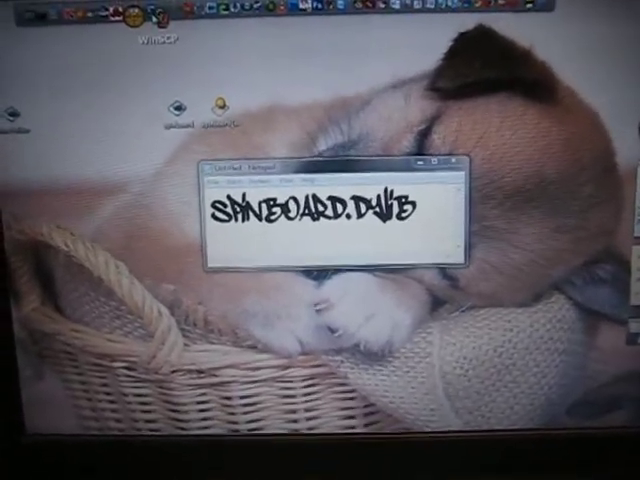
- Launch WinSCP from the dock and log in to the iPod with the saved session
{"action": "left_click", "coordinate": [155, 15]}
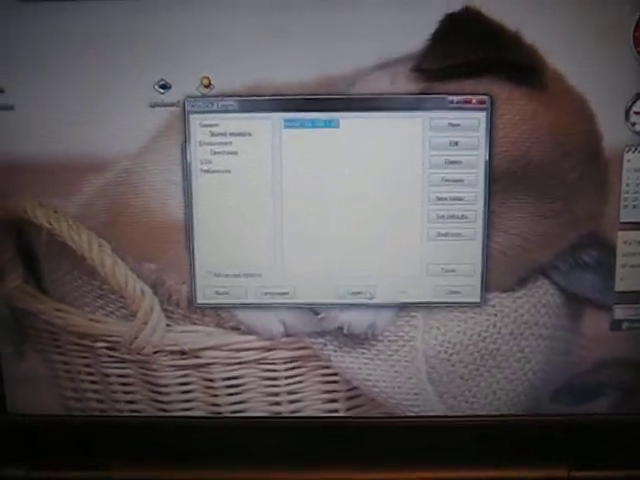
{"action": "left_click", "coordinate": [368, 294]}
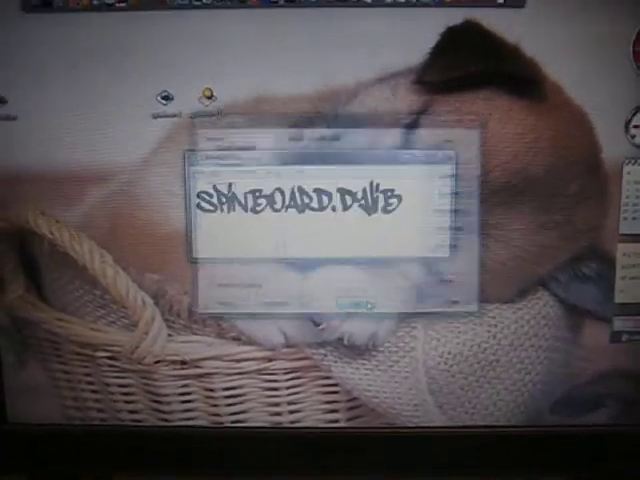